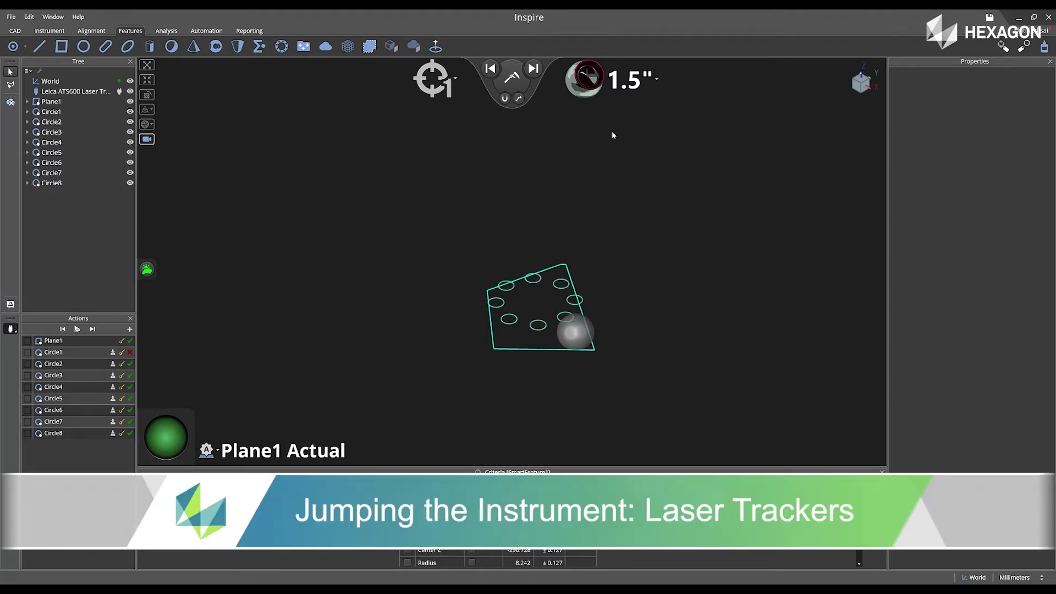
Add a new point group, PtGroup1, from the Features tools.
click(304, 47)
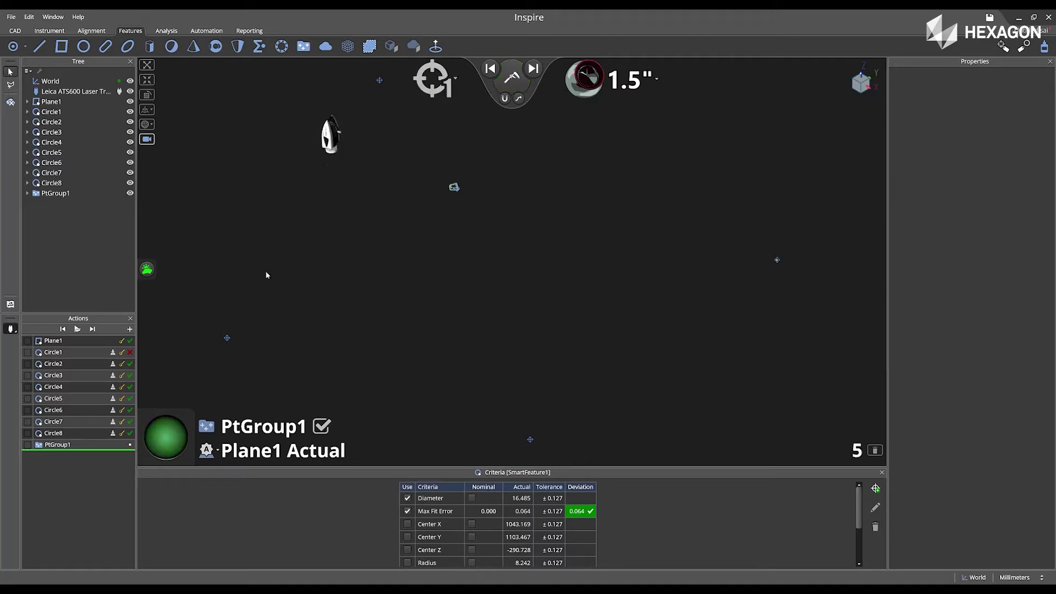
Rename the PtGroup1 point group to 'Location 1'.
click(78, 193)
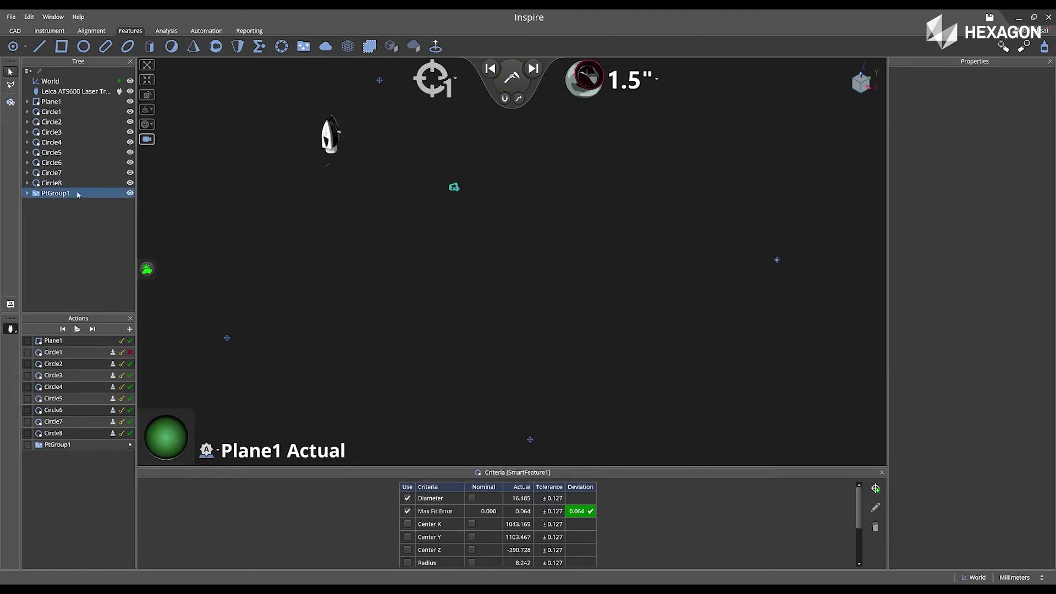
click(78, 191)
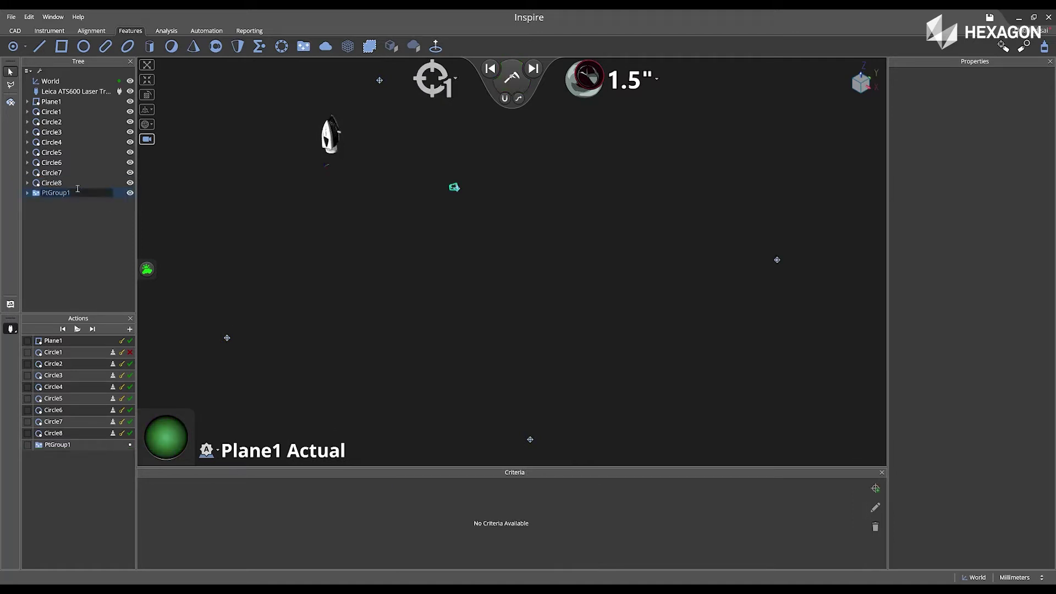
text(Locti)
key(BackSpace)
key(BackSpace)
text(ation 1)
key(Return)
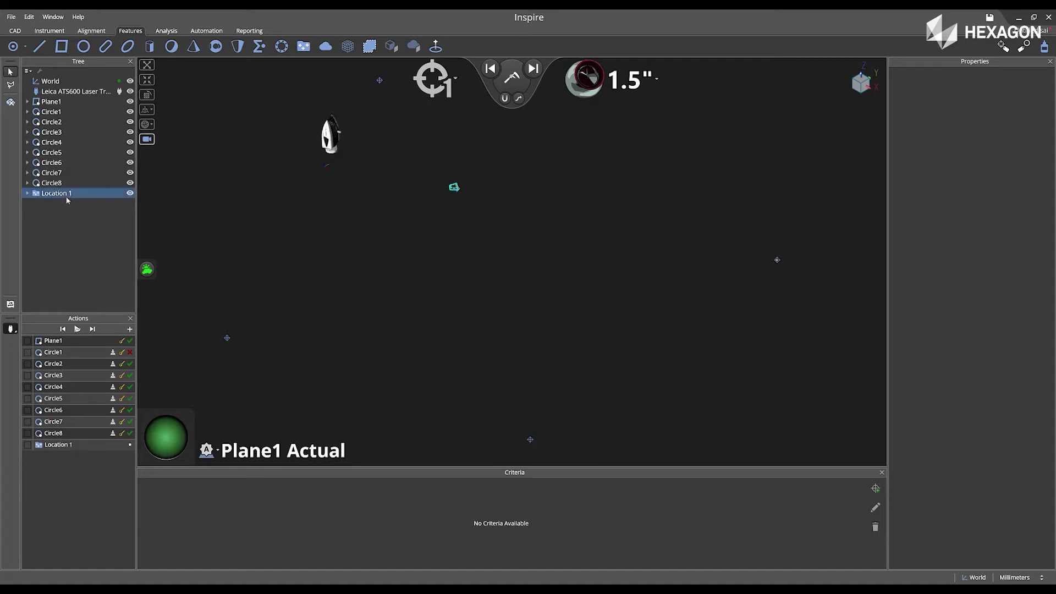
Jump the Leica ATS600 laser tracker to a second location.
click(80, 92)
right_click(79, 92)
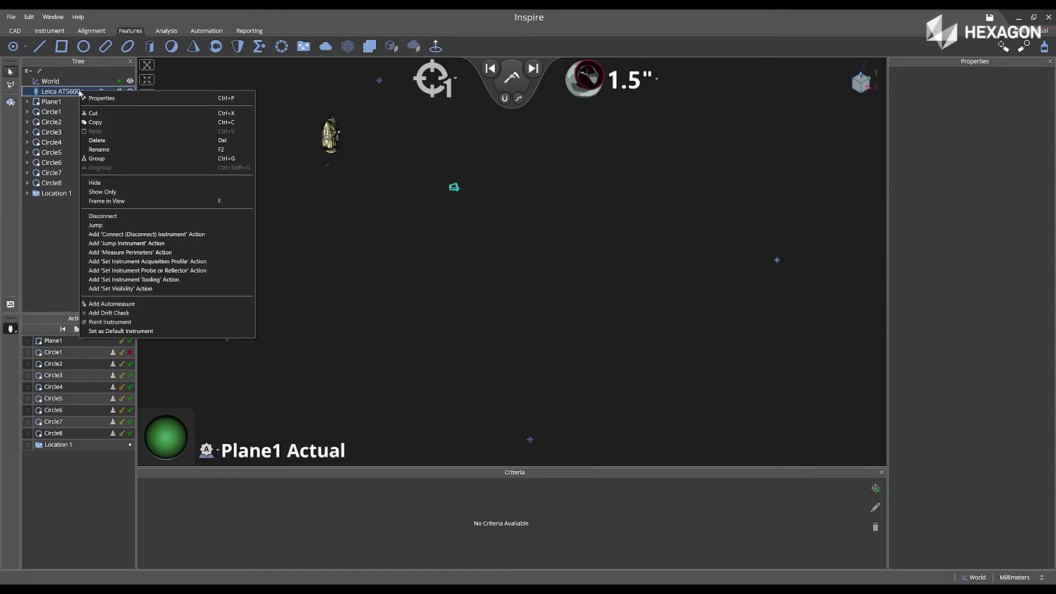
click(95, 225)
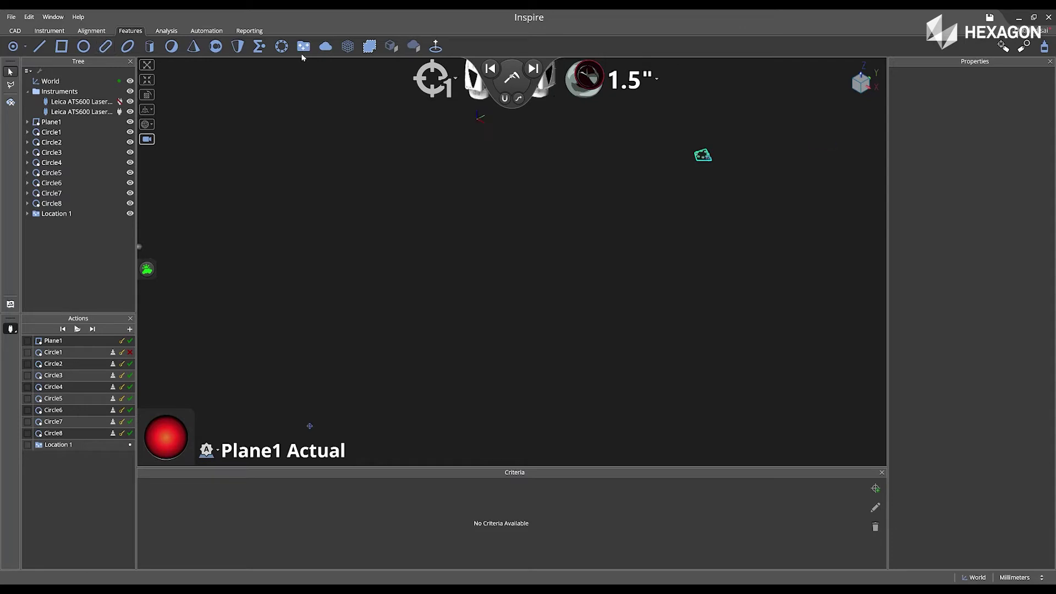
Create a second point group named 'Location 2' and start measuring its five points.
click(304, 48)
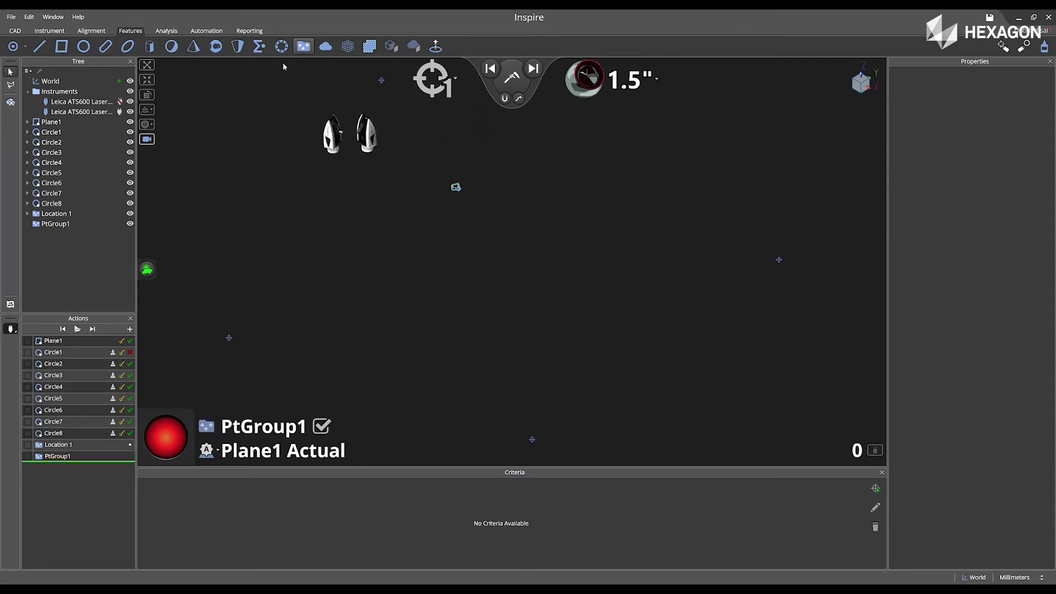
double_click(71, 225)
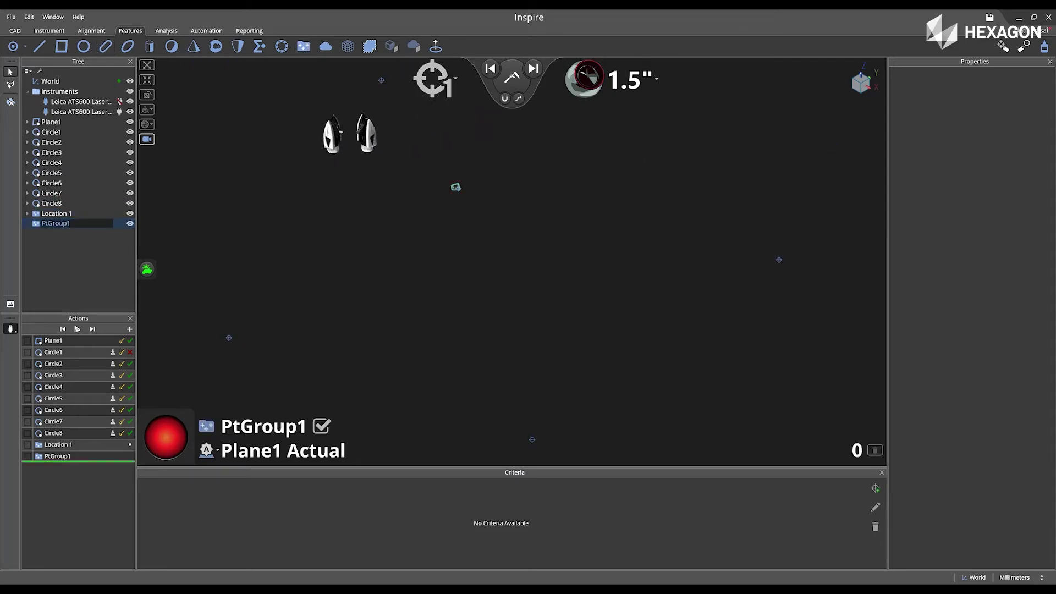
text(Location 2)
key(Return)
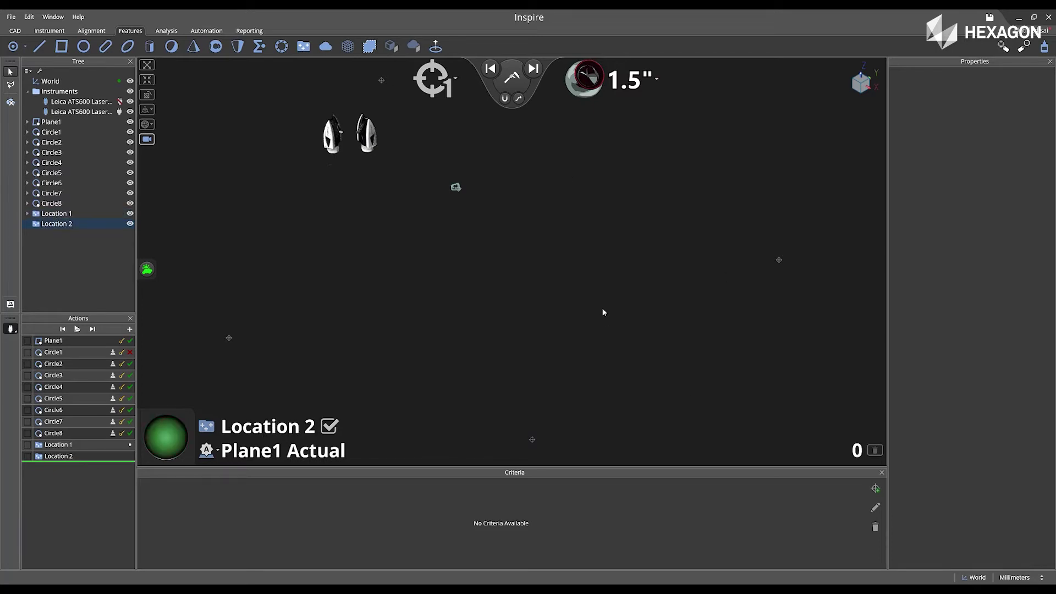
click(511, 81)
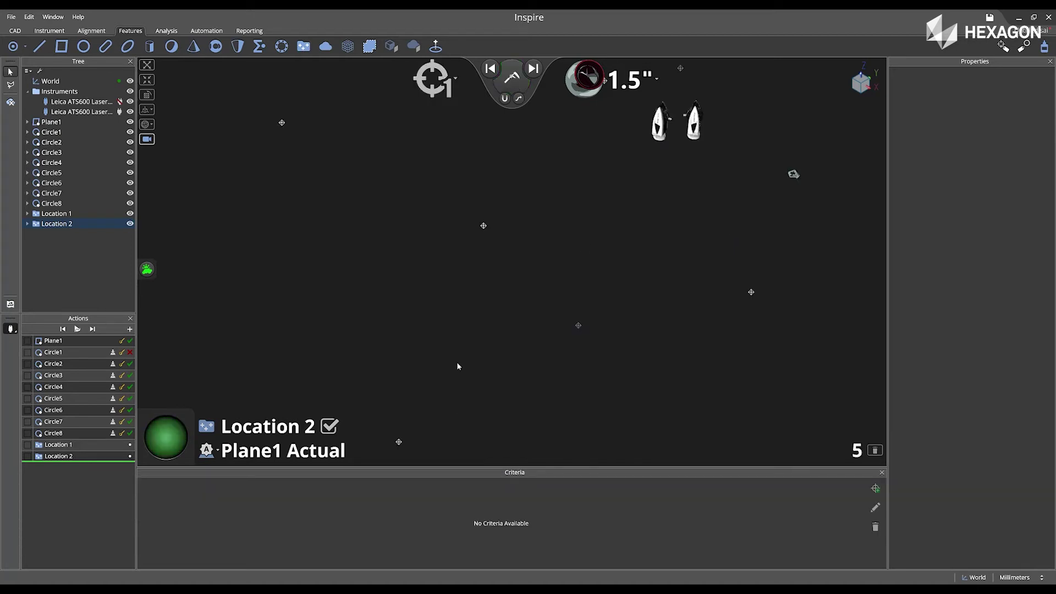
Finish Location 2 and start a network alignment using both Leica ATS600 tracker stations.
click(331, 426)
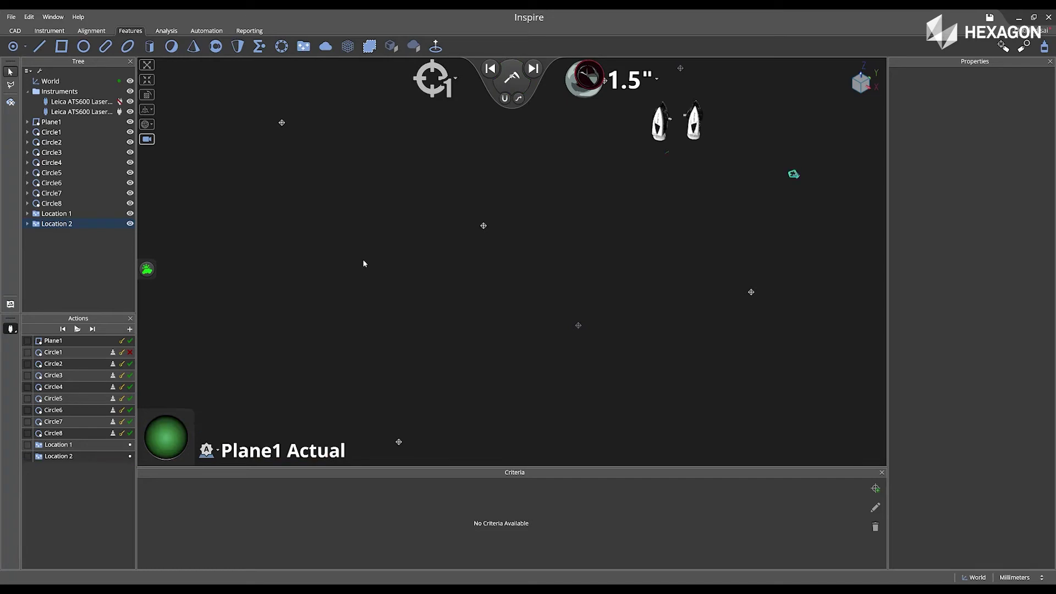
click(91, 31)
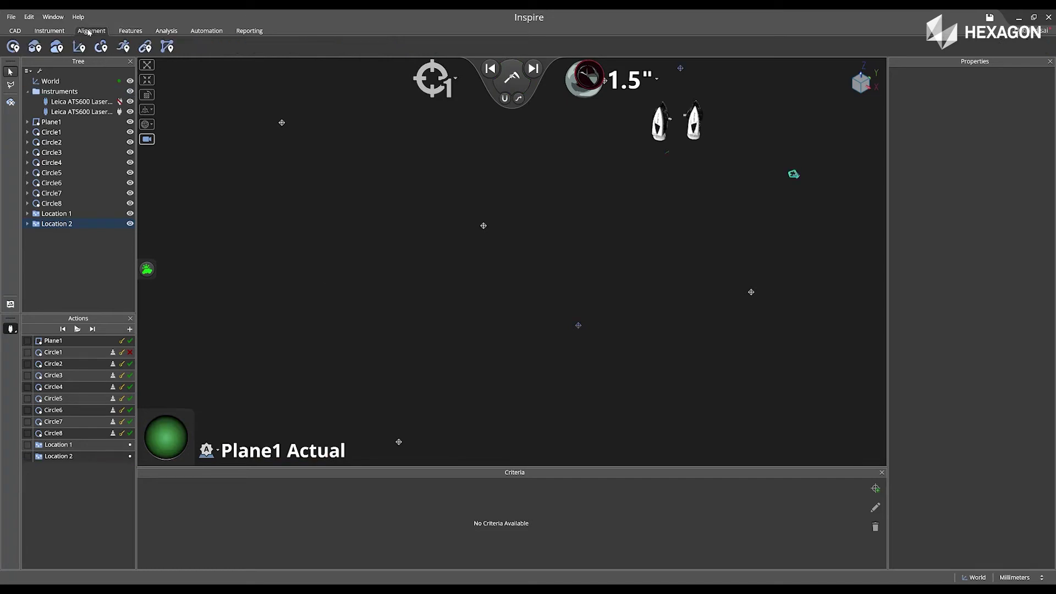
click(167, 48)
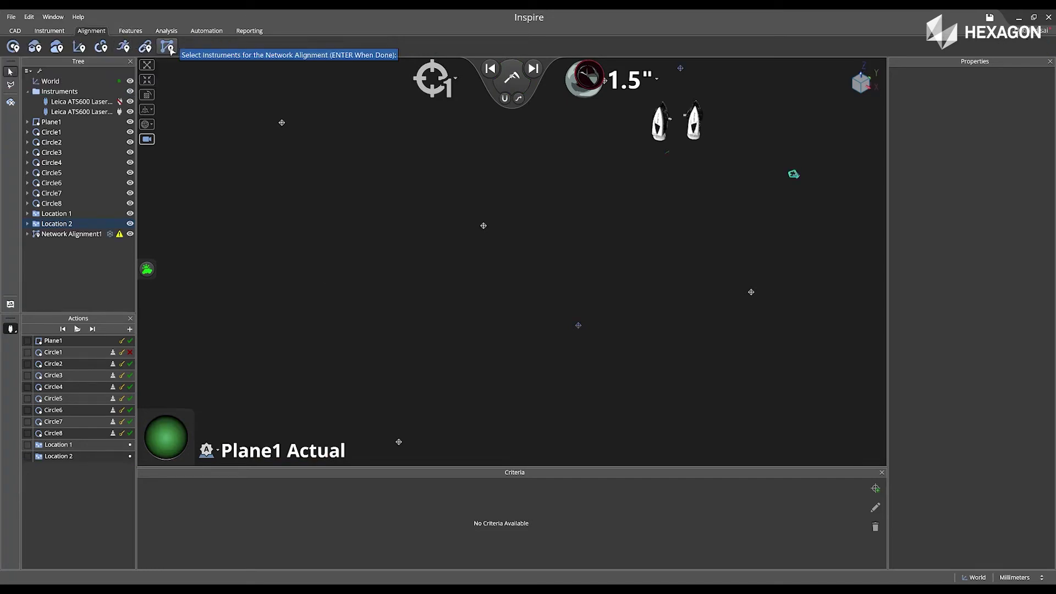
click(79, 102)
click(81, 112)
key(Return)
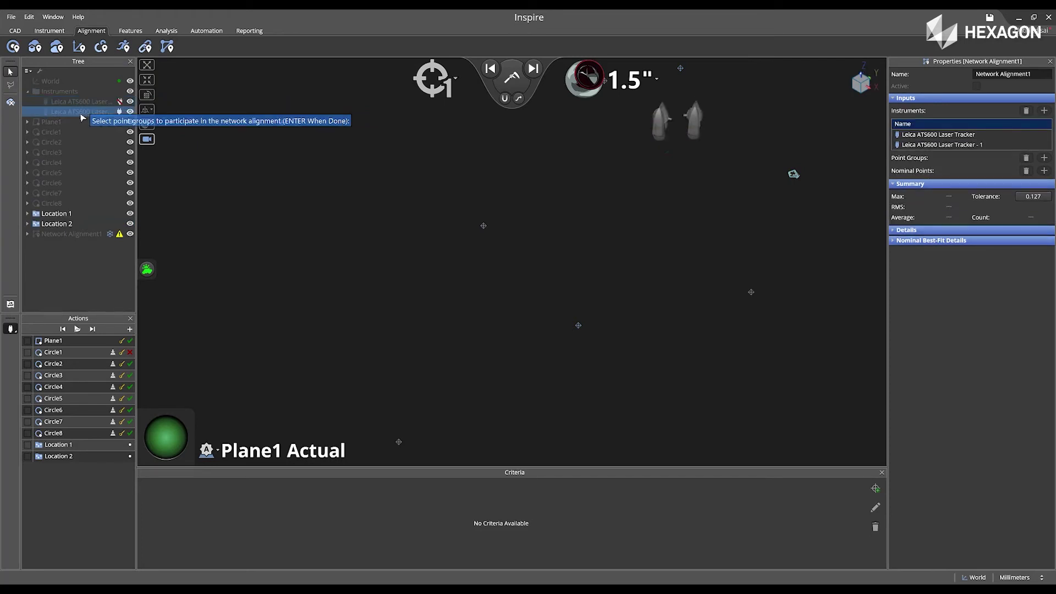
Add Location 1 and Location 2 and recompute Network Alignment1 to Max 0.082, RMS 0.047.
click(77, 213)
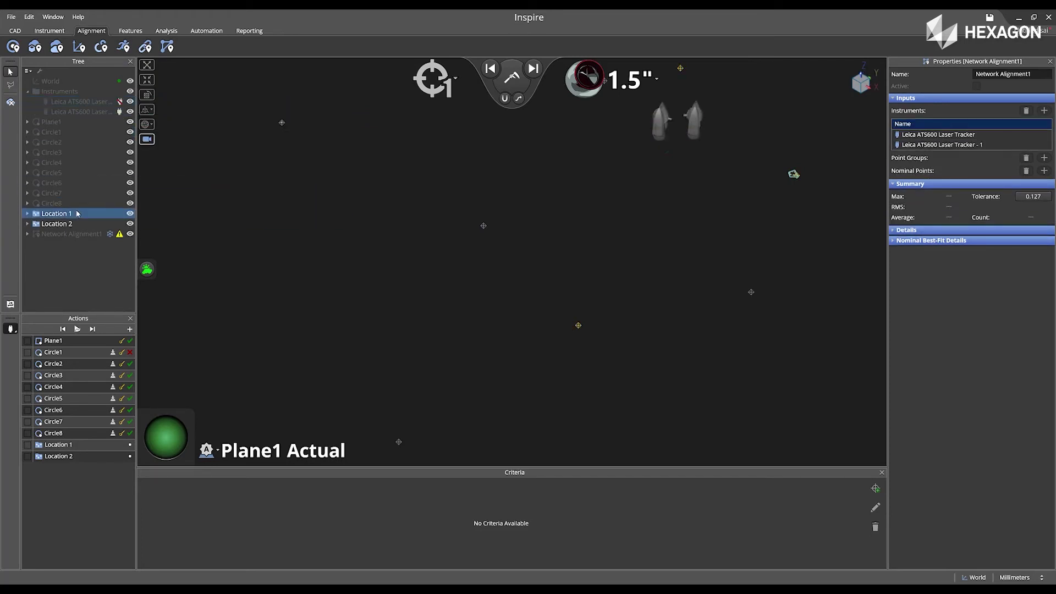
click(73, 224)
key(Return)
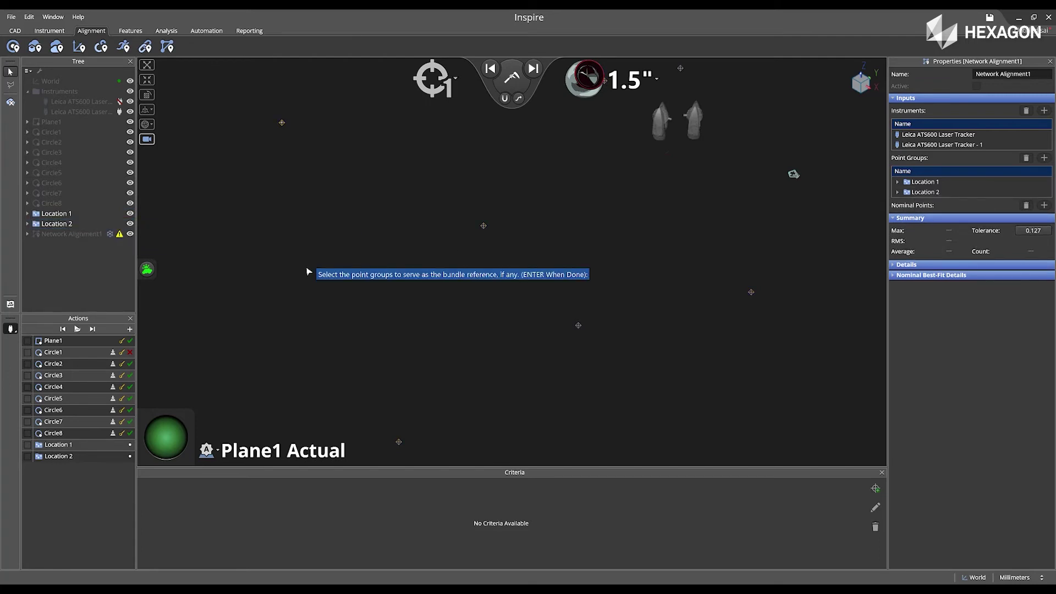
key(Return)
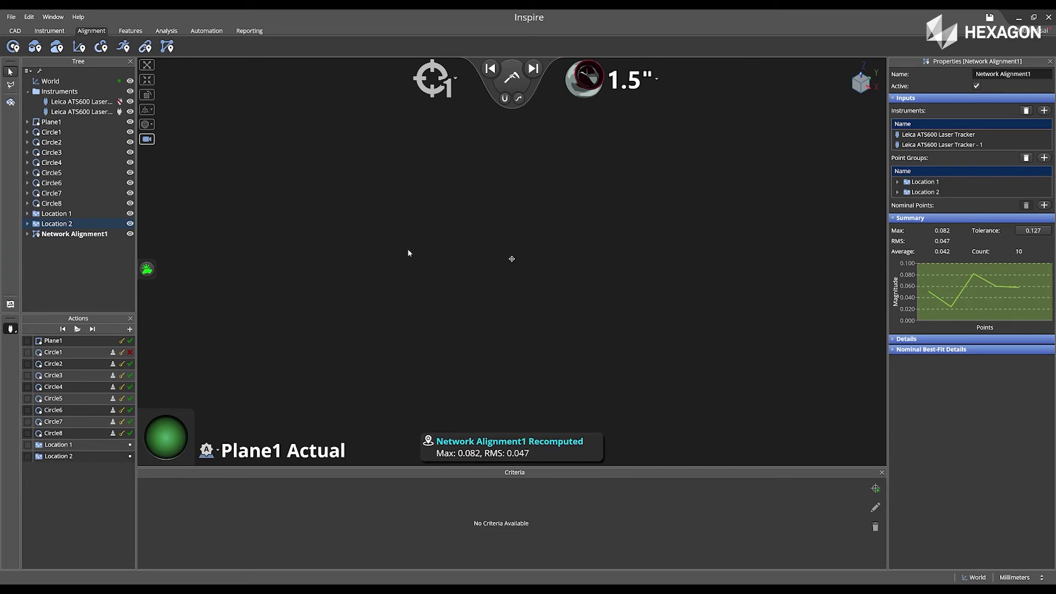
scroll(407, 252, down, 5)
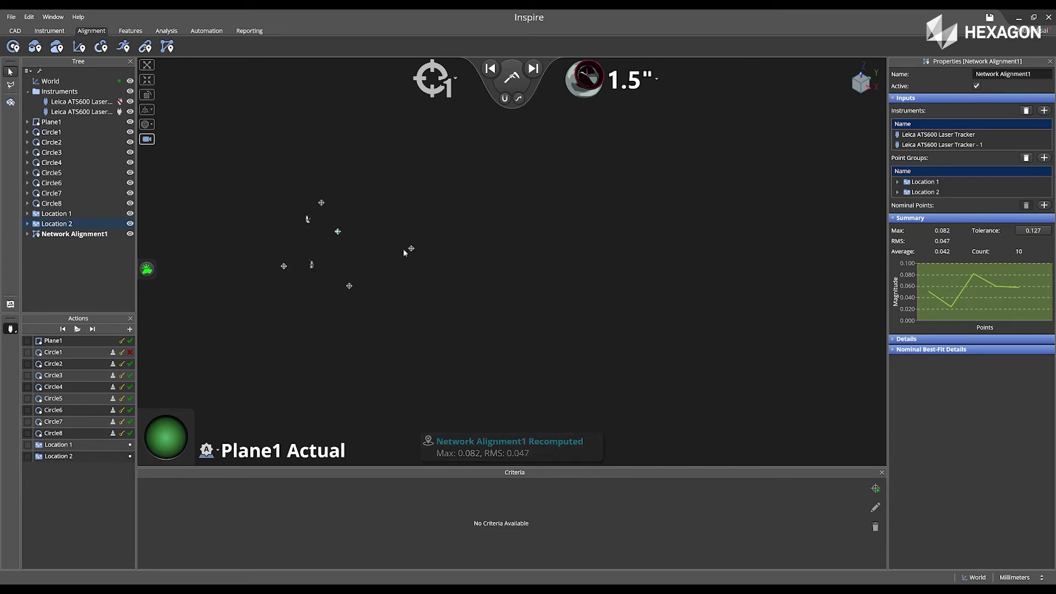
scroll(356, 268, down, 5)
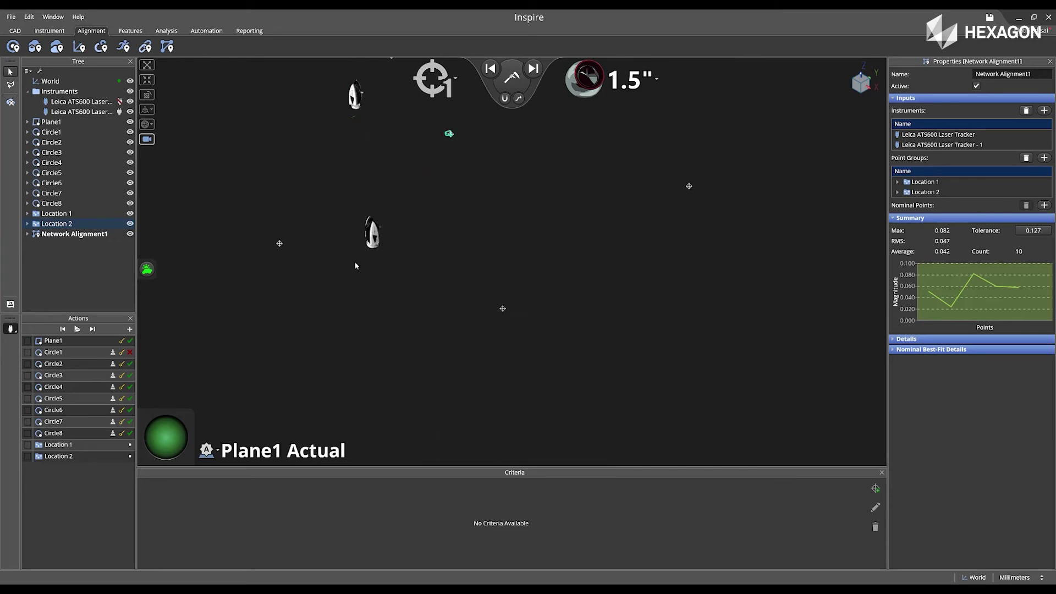
click(94, 112)
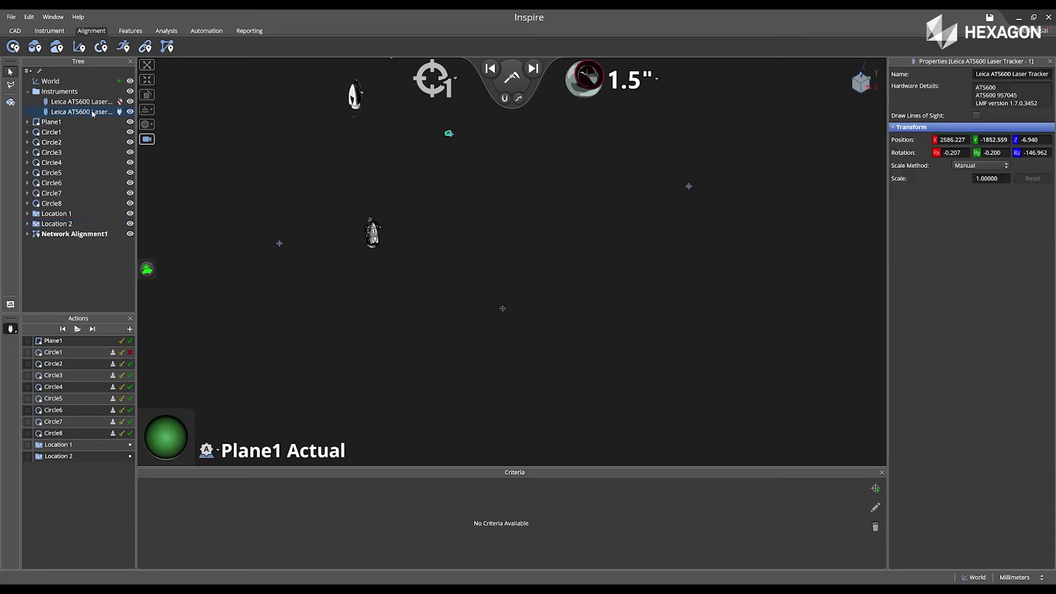
Turn on Draw Lines of Sight for the second Leica ATS600 tracker.
click(977, 116)
middle_drag(596, 259, 346, 215)
scroll(345, 223, down, 2)
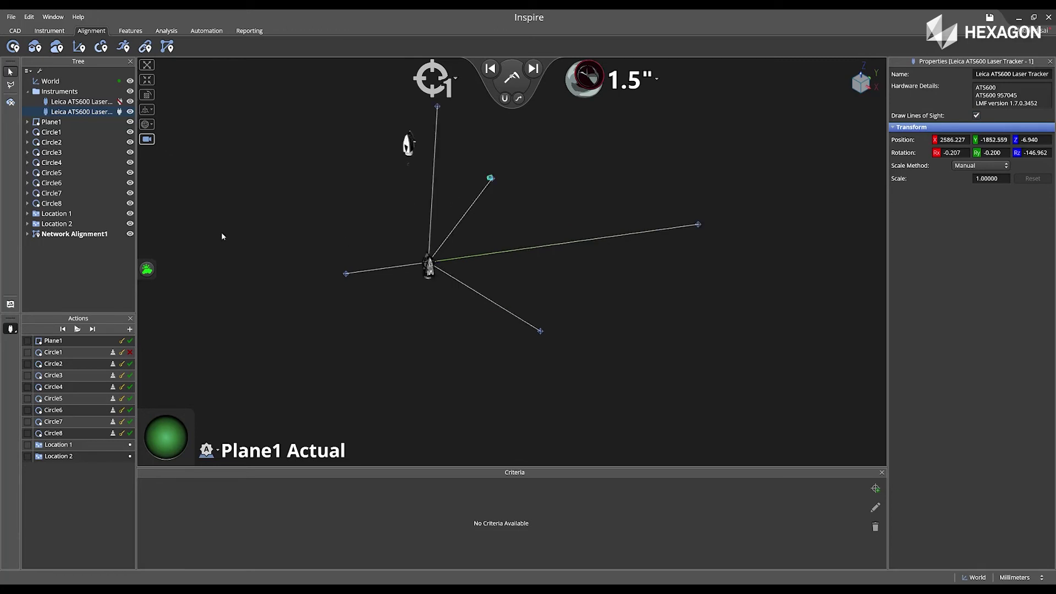
Hide the Location 1 and Location 2 point groups.
click(130, 213)
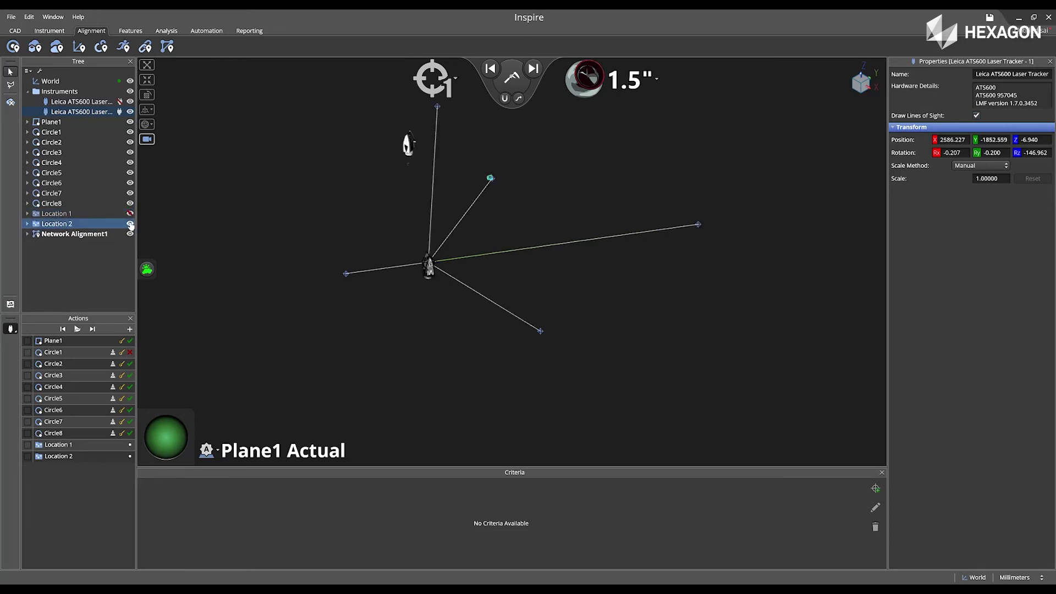
click(130, 224)
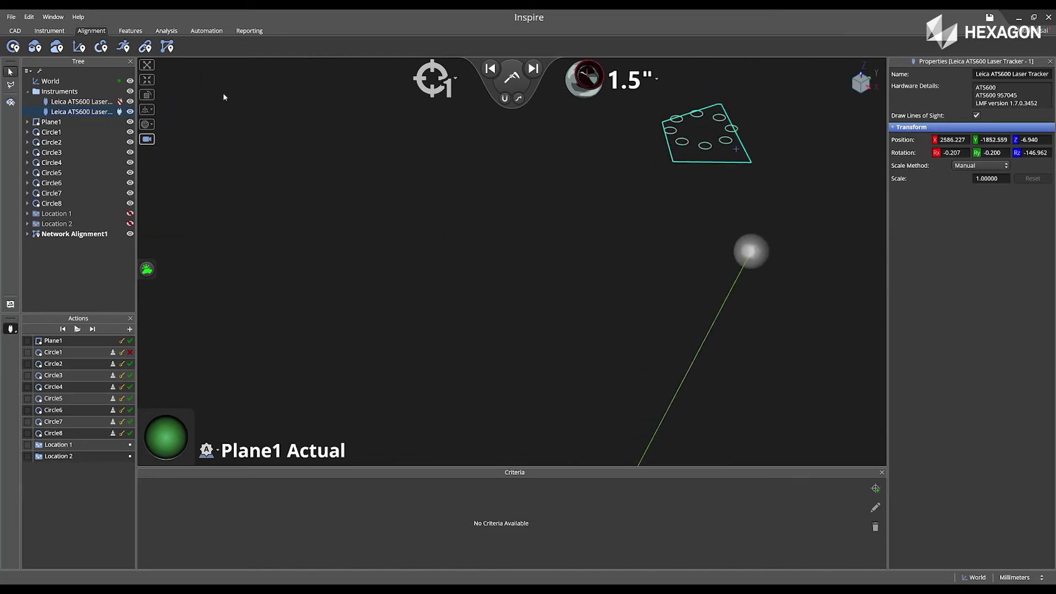
click(51, 31)
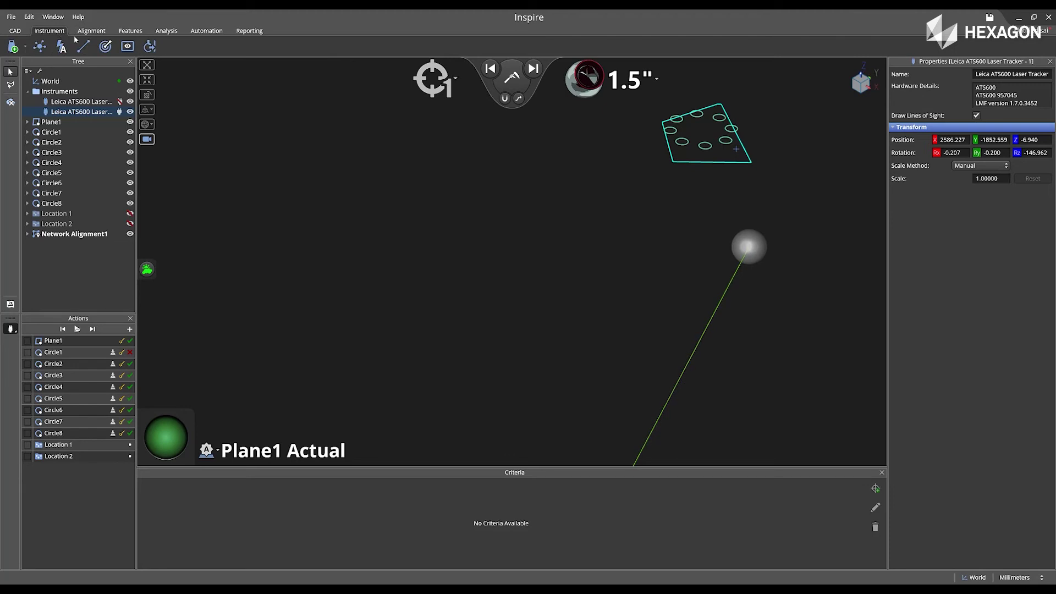
Open a watch window on Plane1, reposition it, then close it.
click(128, 47)
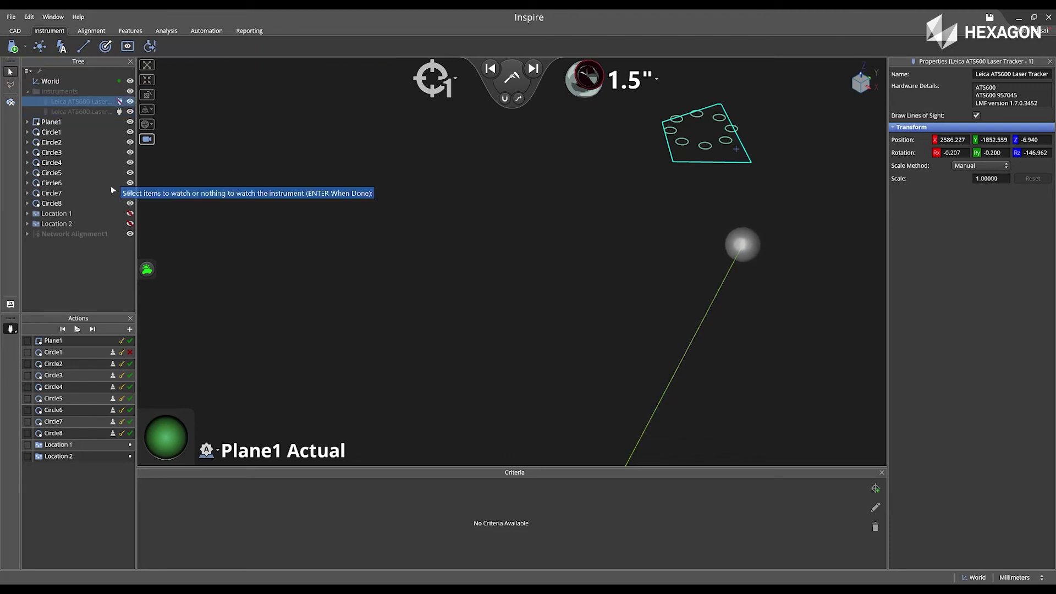
click(79, 122)
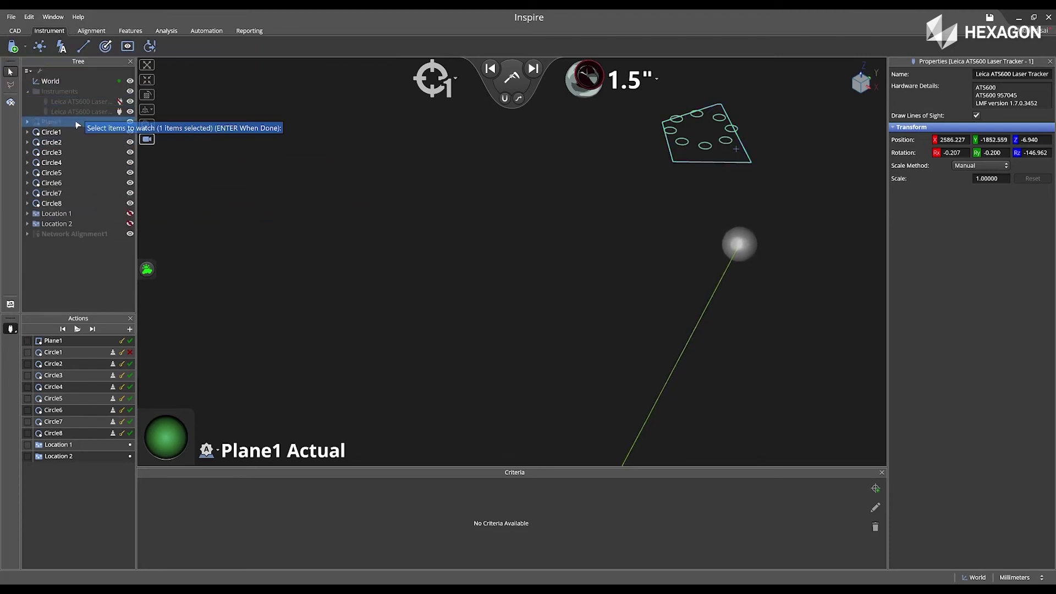
key(Return)
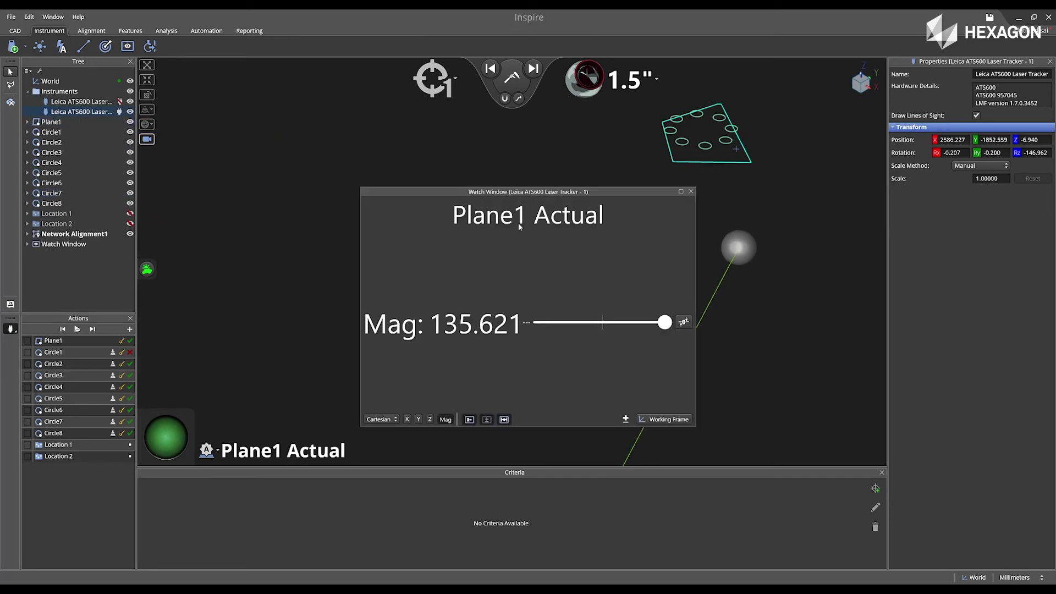
drag(627, 193, 454, 144)
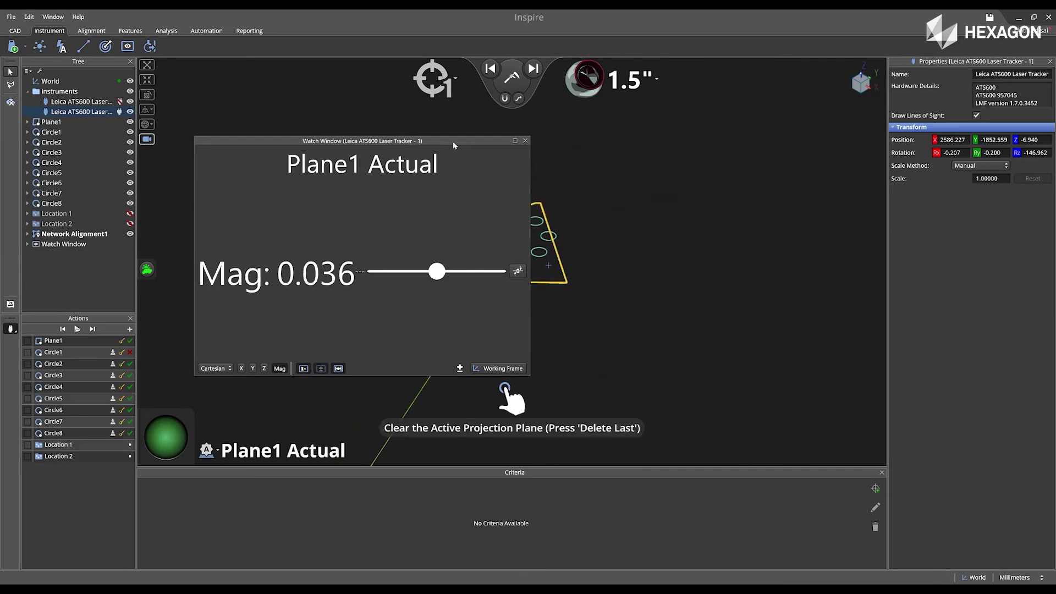
drag(453, 141, 914, 111)
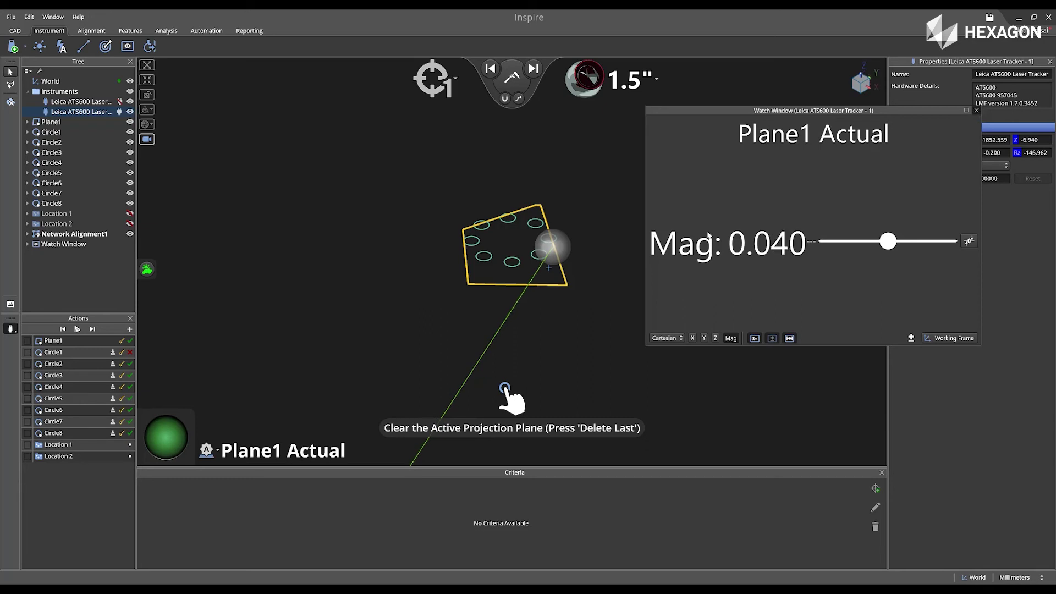
click(977, 111)
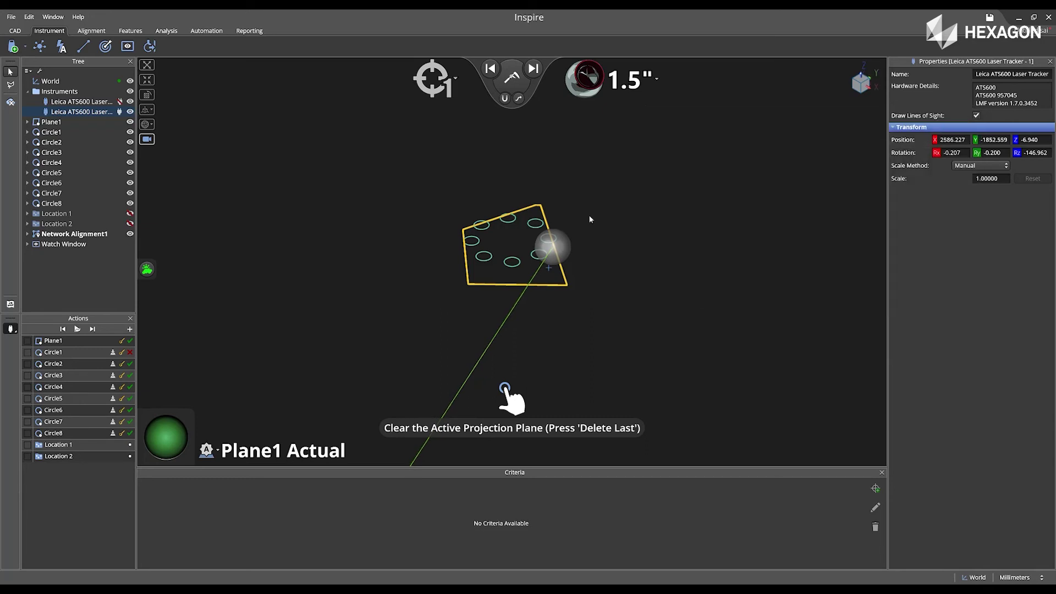
Start a new plane feature, Plane2, from the Features tools.
click(130, 31)
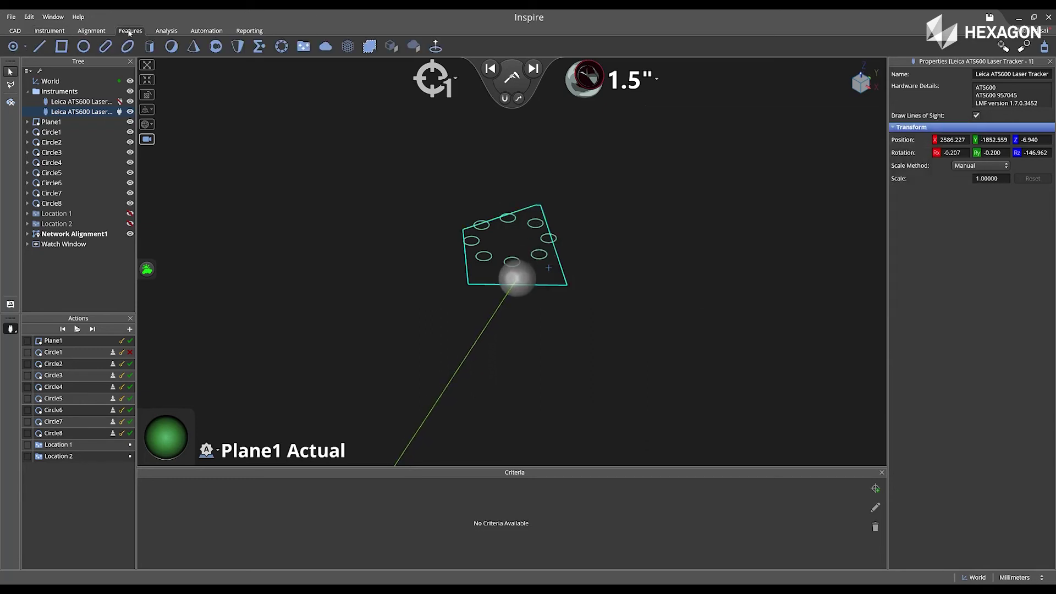
click(62, 47)
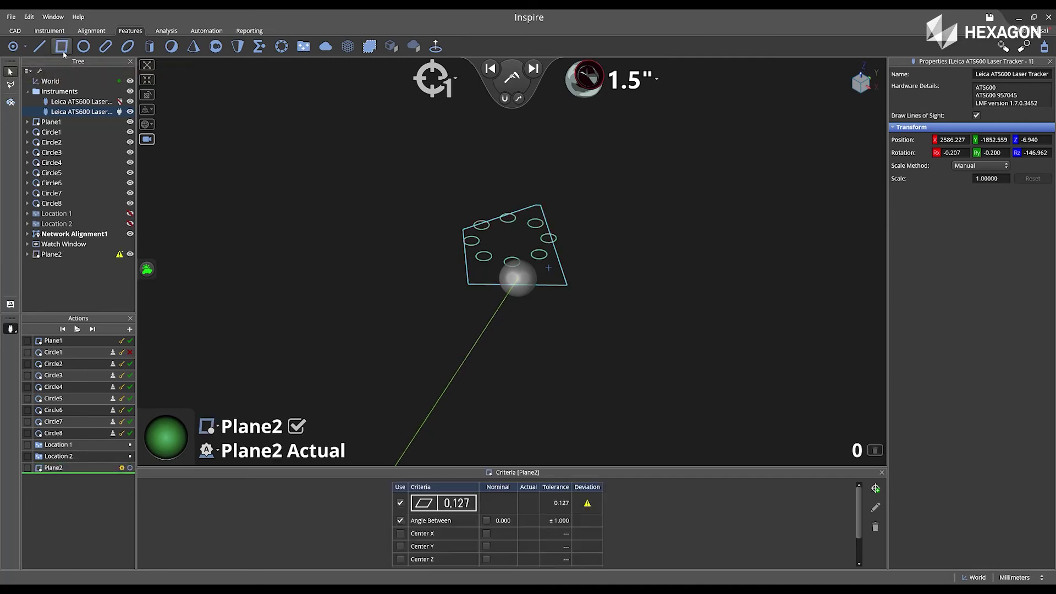